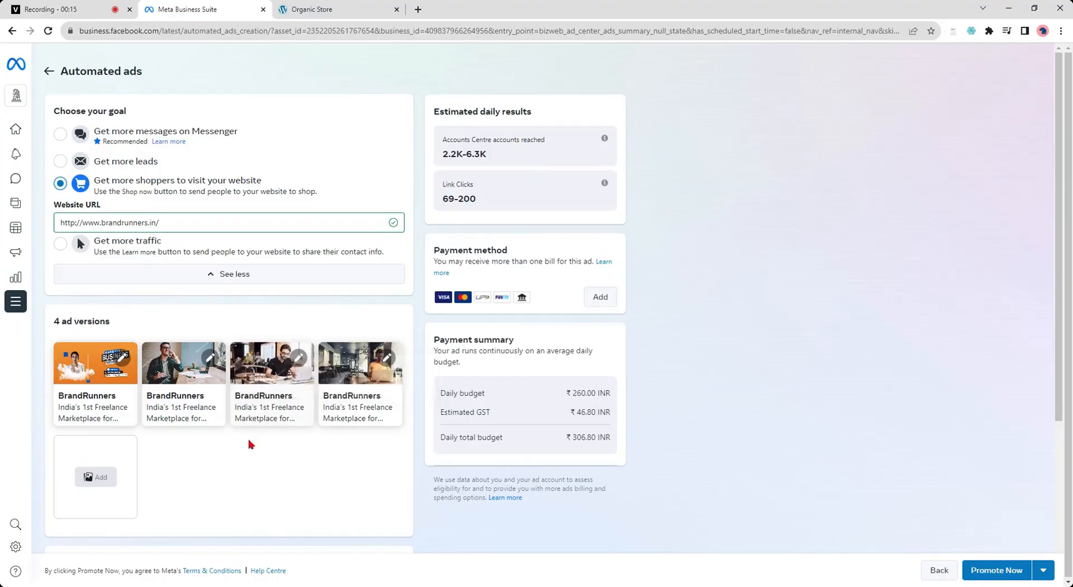
# Step: Set the automated ads goal to Get more messages on Messenger
pyautogui.scroll(-4, 250, 440)
pyautogui.scroll(4, 213, 421)
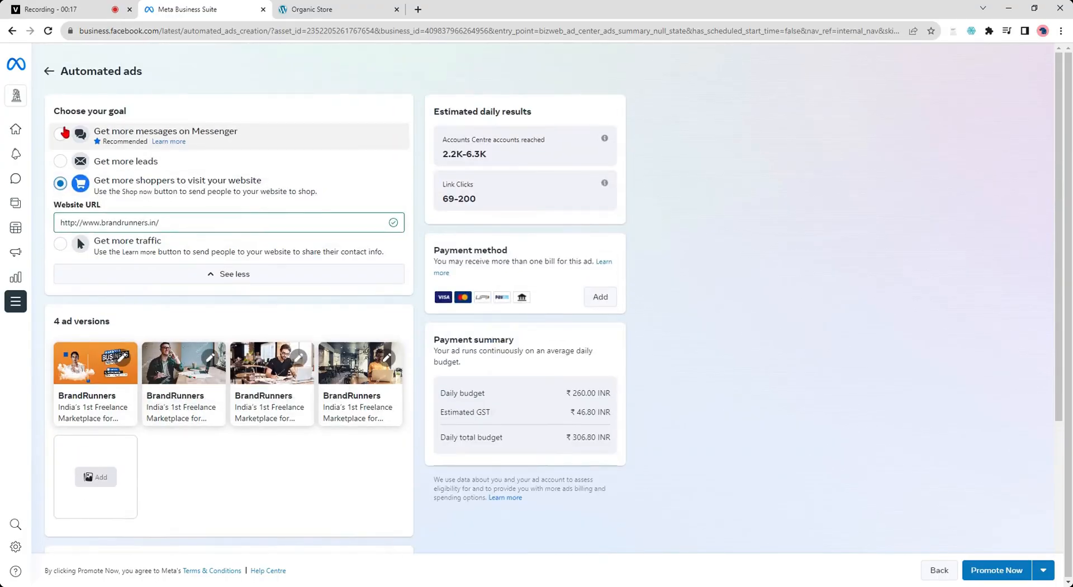
pyautogui.scroll(-4, 264, 380)
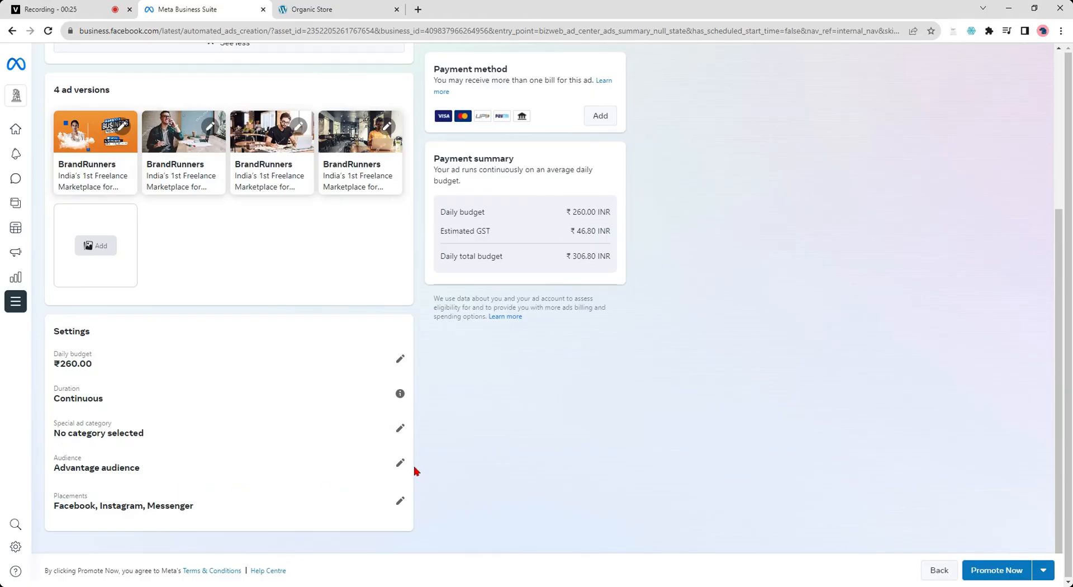
pyautogui.scroll(5, 416, 471)
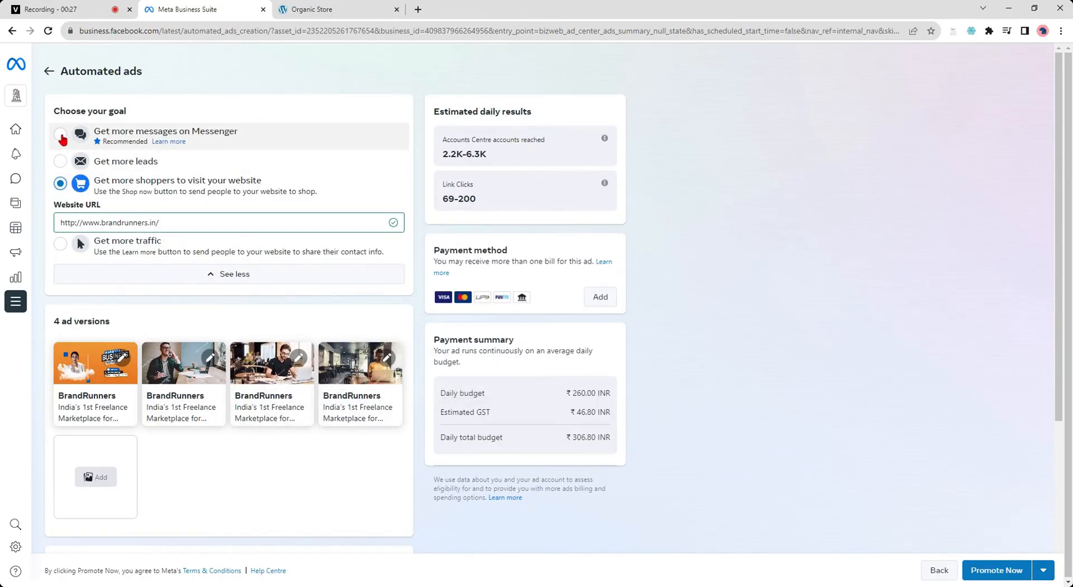
pyautogui.click(61, 136)
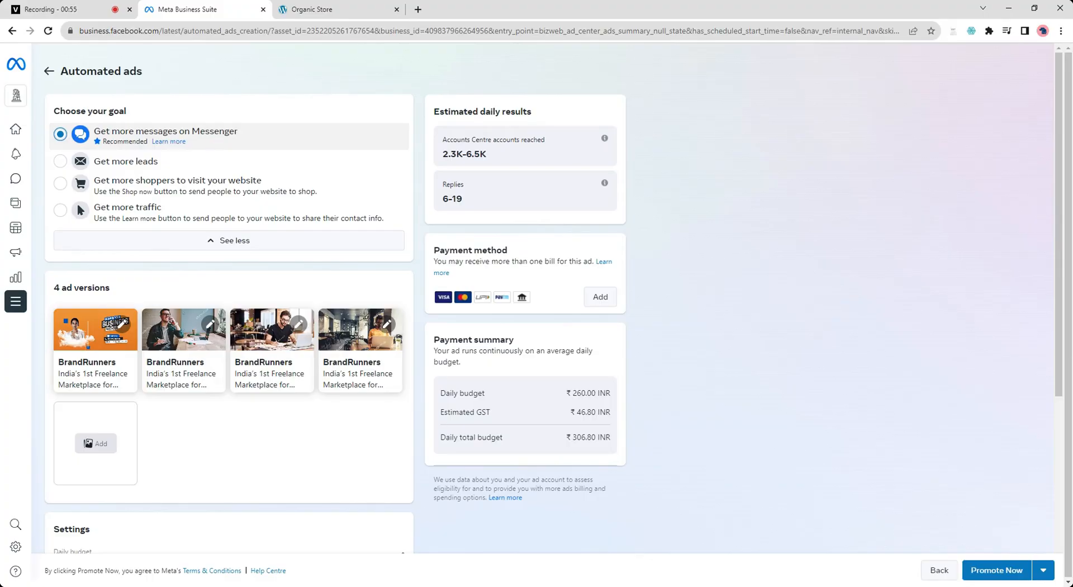
# Step: Switch the ad goal to Get more leads, request phone numbers in the contact form, and expand all contact info options
pyautogui.click(59, 165)
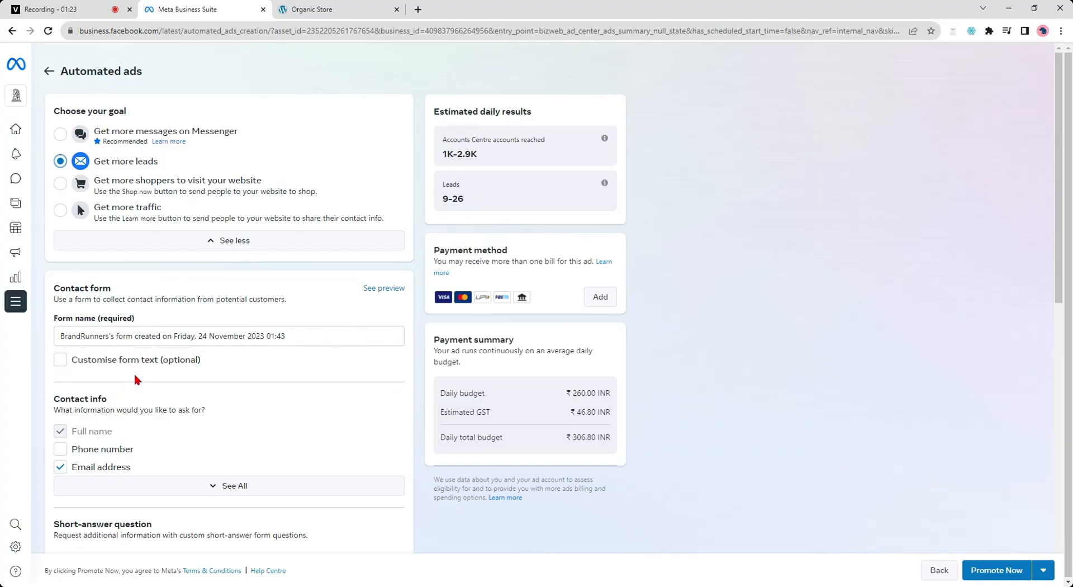
pyautogui.scroll(-3, 135, 380)
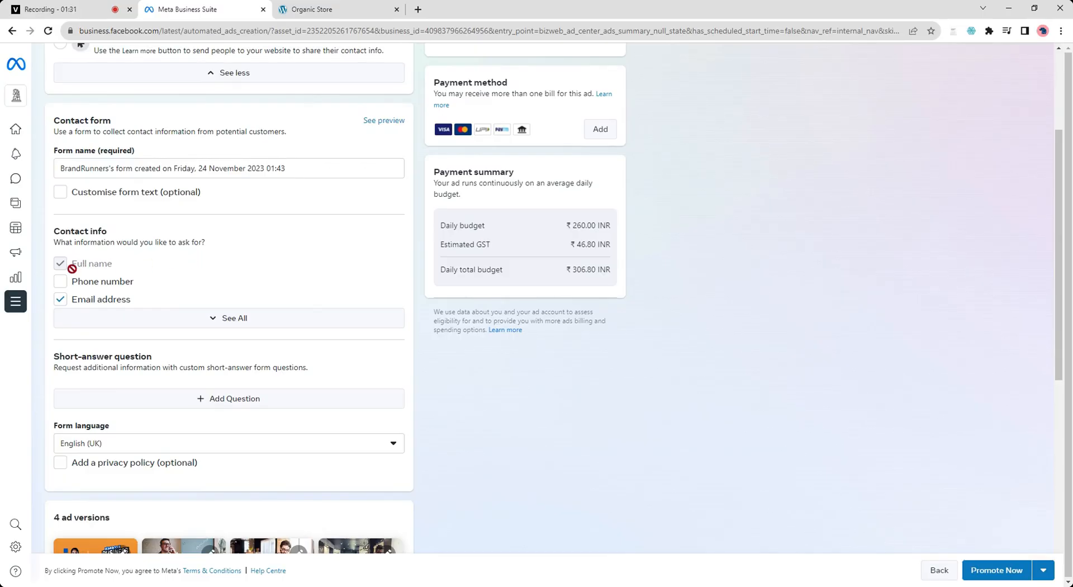
pyautogui.click(62, 282)
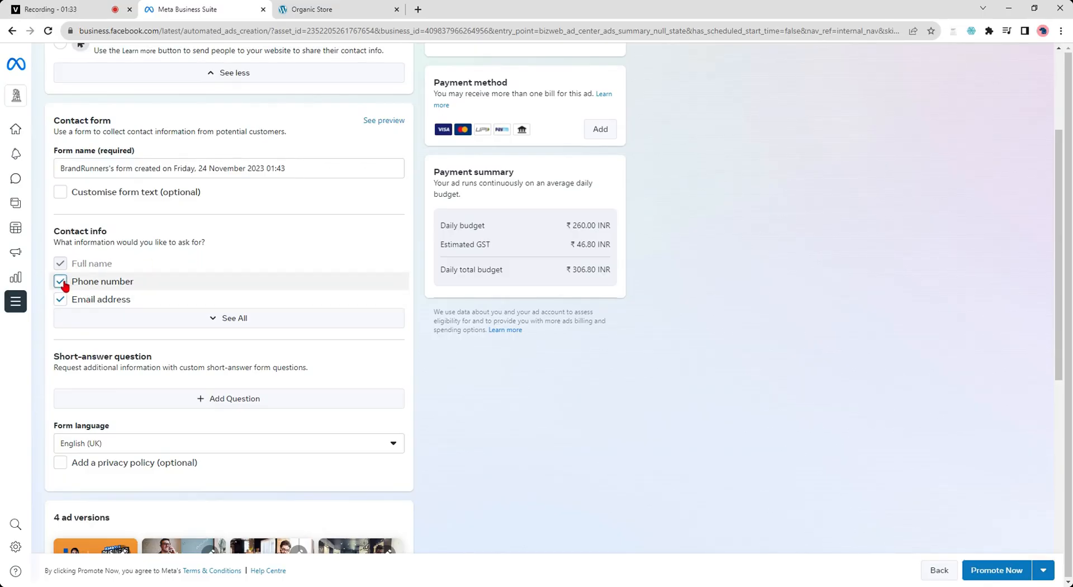
pyautogui.click(226, 328)
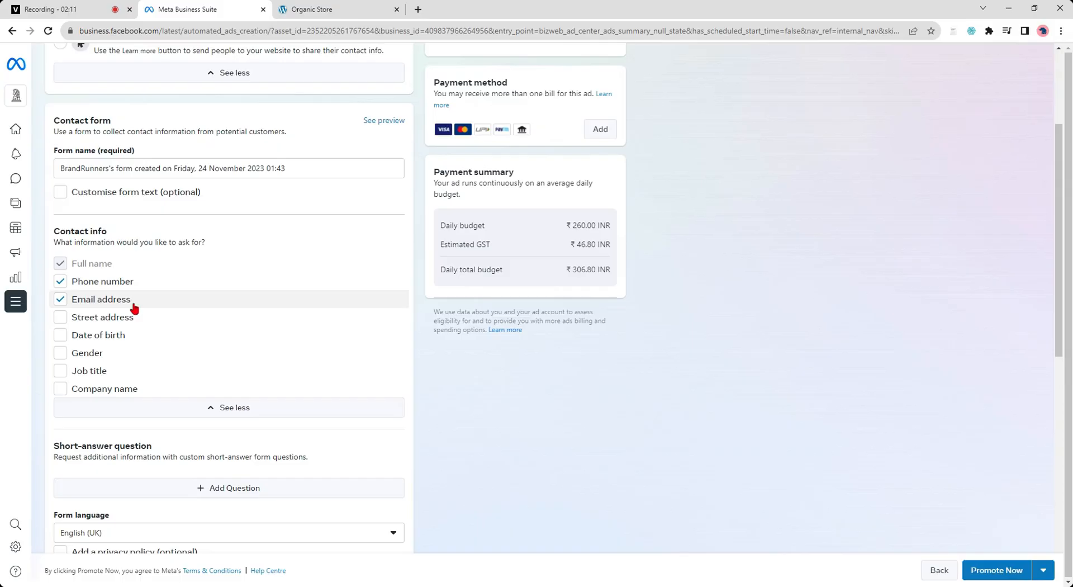
# Step: Add a blank short-answer question to the contact form and try out the optional privacy policy link fields
pyautogui.scroll(-4, 213, 542)
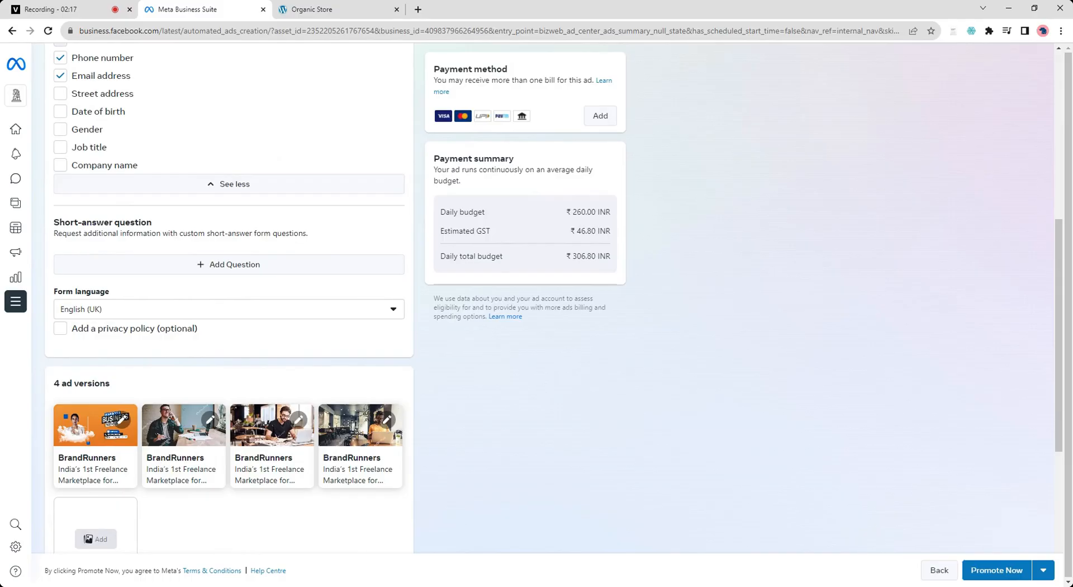
pyautogui.click(115, 267)
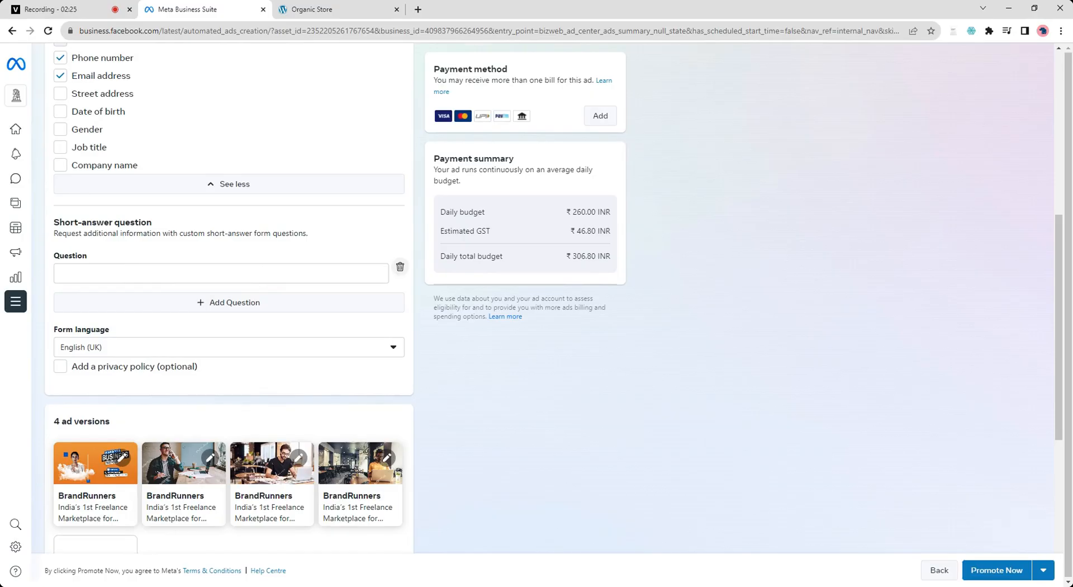
pyautogui.click(64, 371)
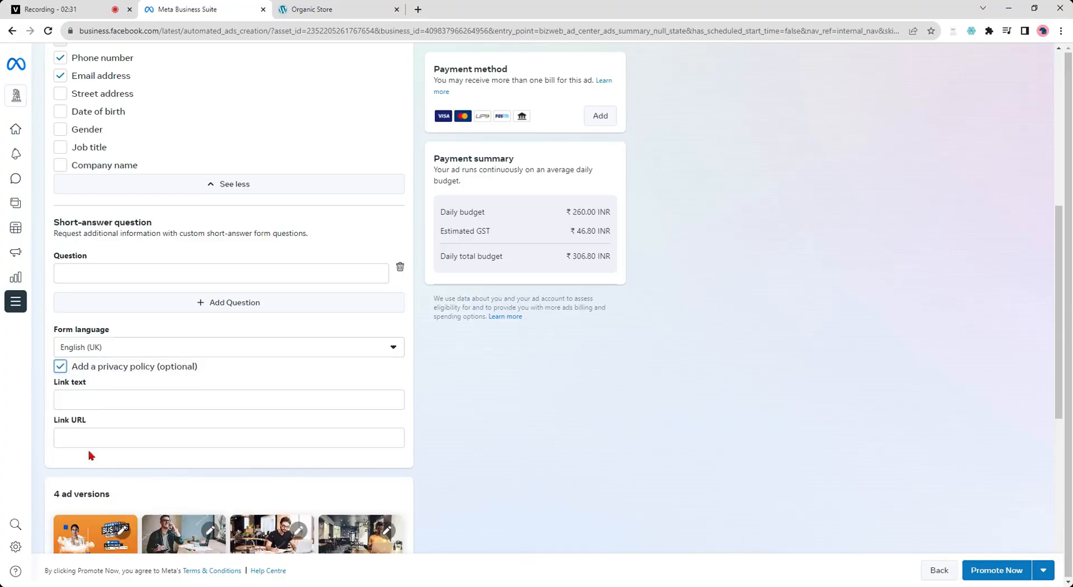
pyautogui.click(58, 437)
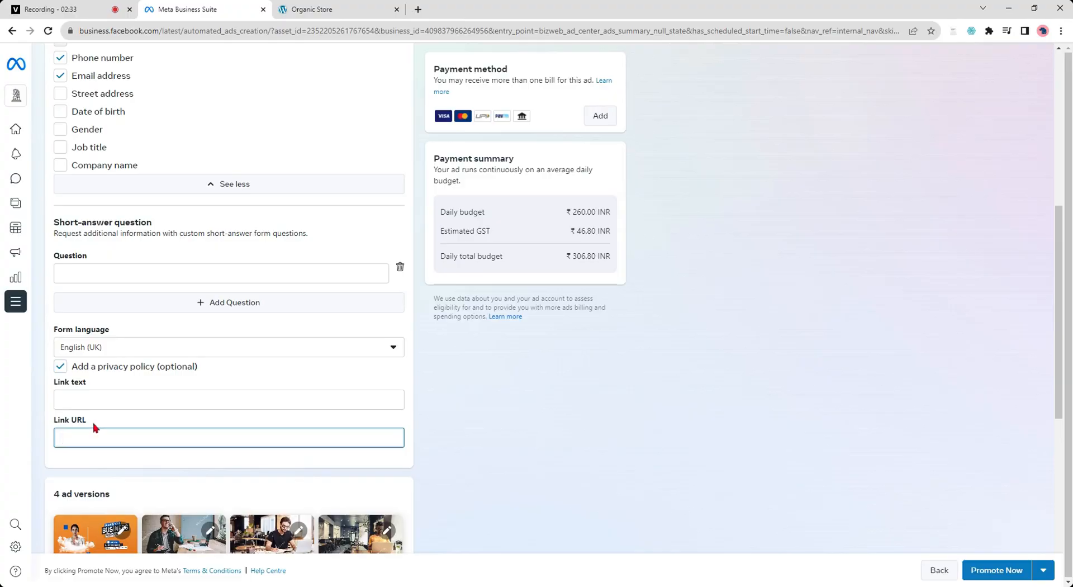
pyautogui.click(75, 400)
pyautogui.click(78, 439)
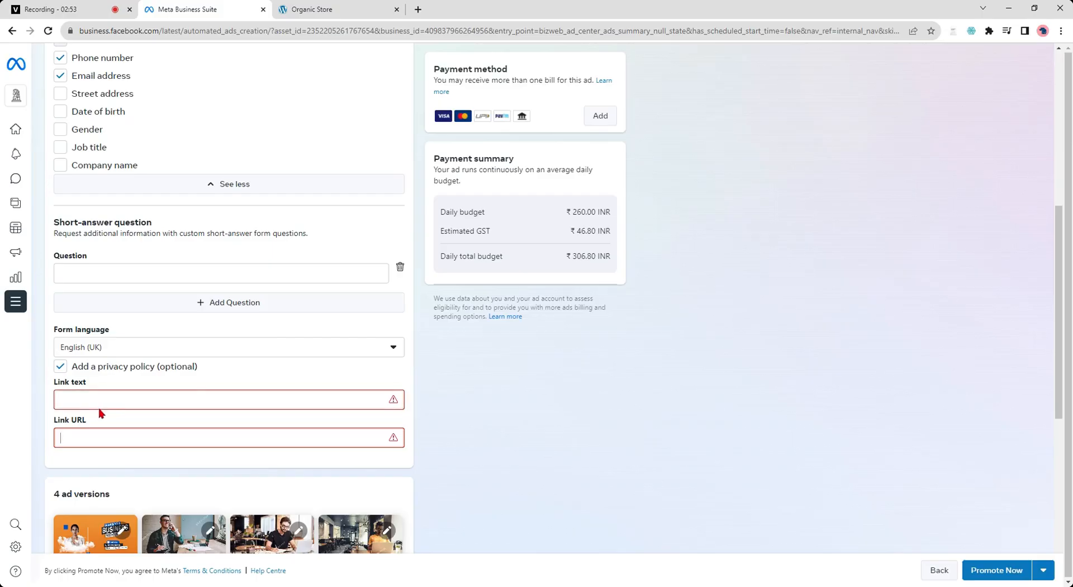
pyautogui.click(61, 367)
# Step: Open the fourth ad version to view its content and preview, and exit the editor discarding the changes
pyautogui.scroll(-4, 147, 374)
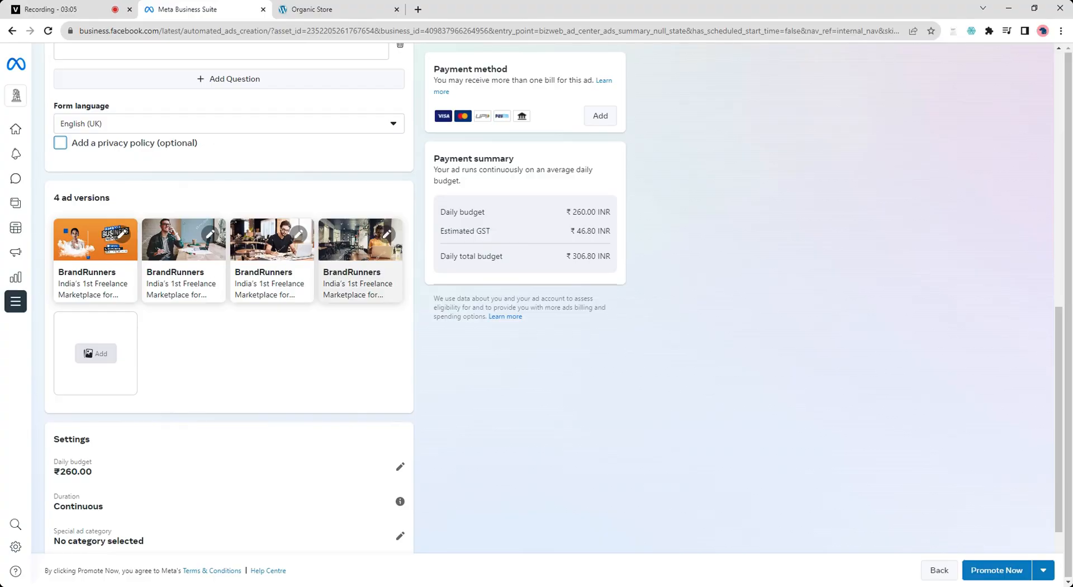
pyautogui.click(359, 235)
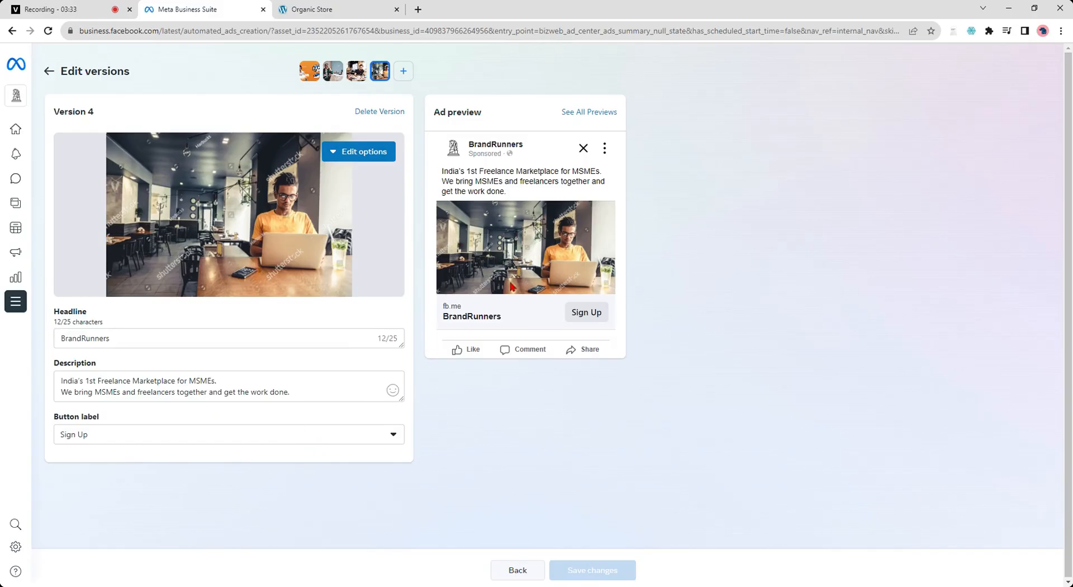
pyautogui.click(49, 71)
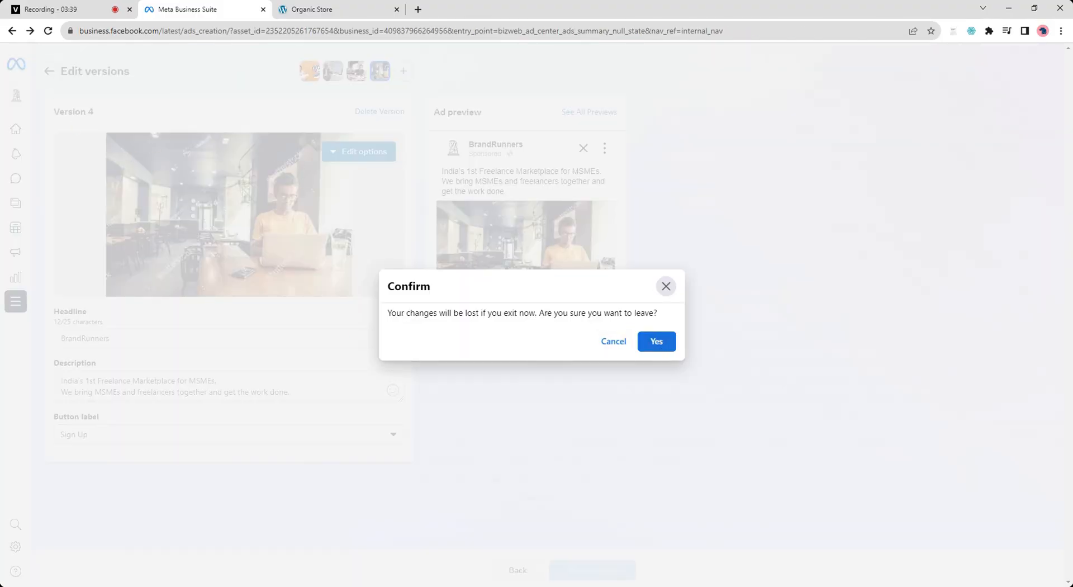
pyautogui.click(658, 342)
# Step: Return to the Automated ads setup and start the personalised plan questionnaire
pyautogui.click(566, 209)
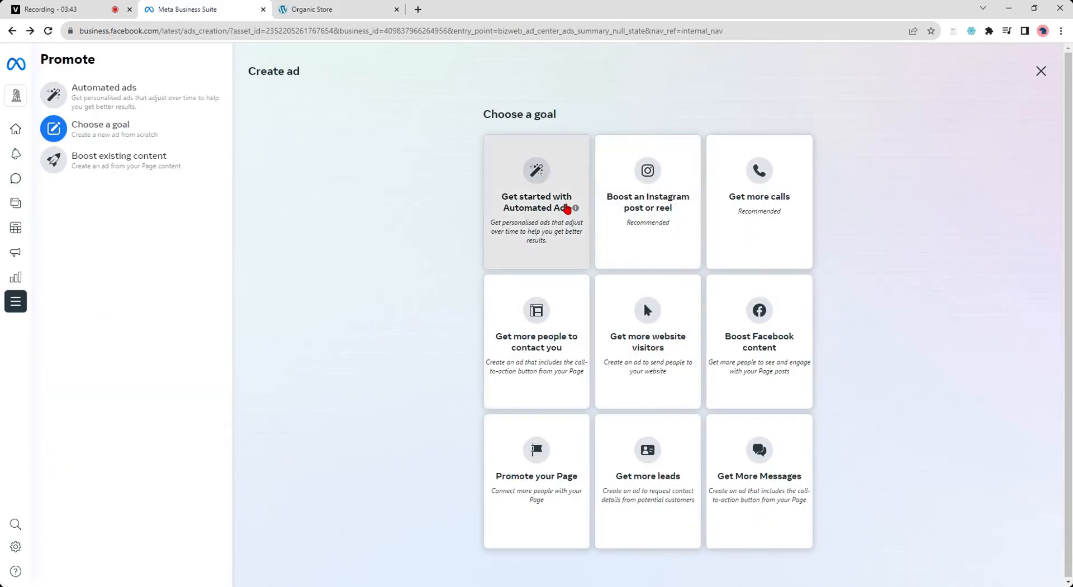
pyautogui.click(13, 33)
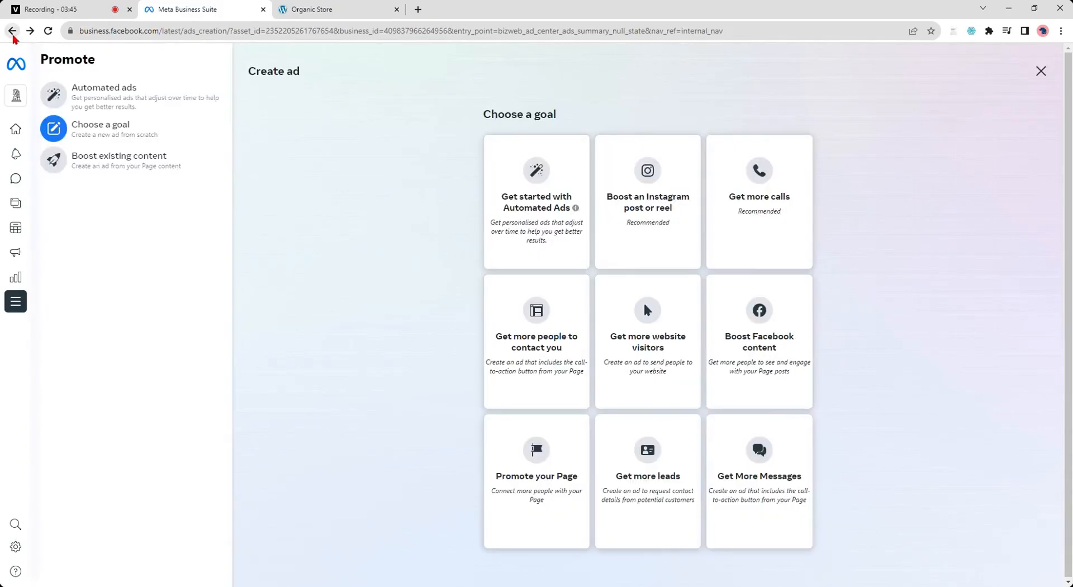
pyautogui.click(13, 34)
pyautogui.click(34, 33)
pyautogui.click(34, 34)
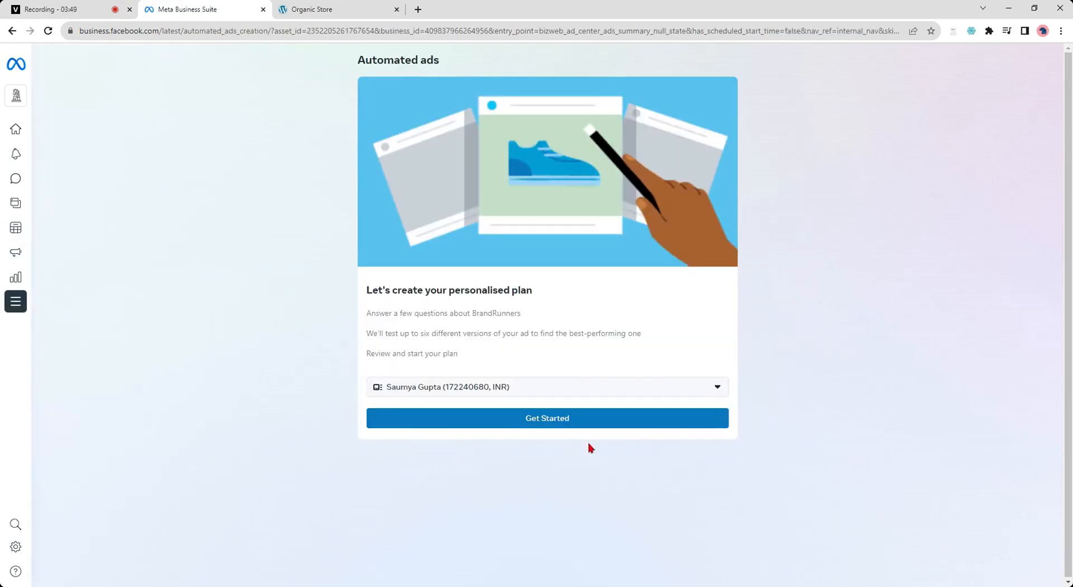
pyautogui.click(532, 418)
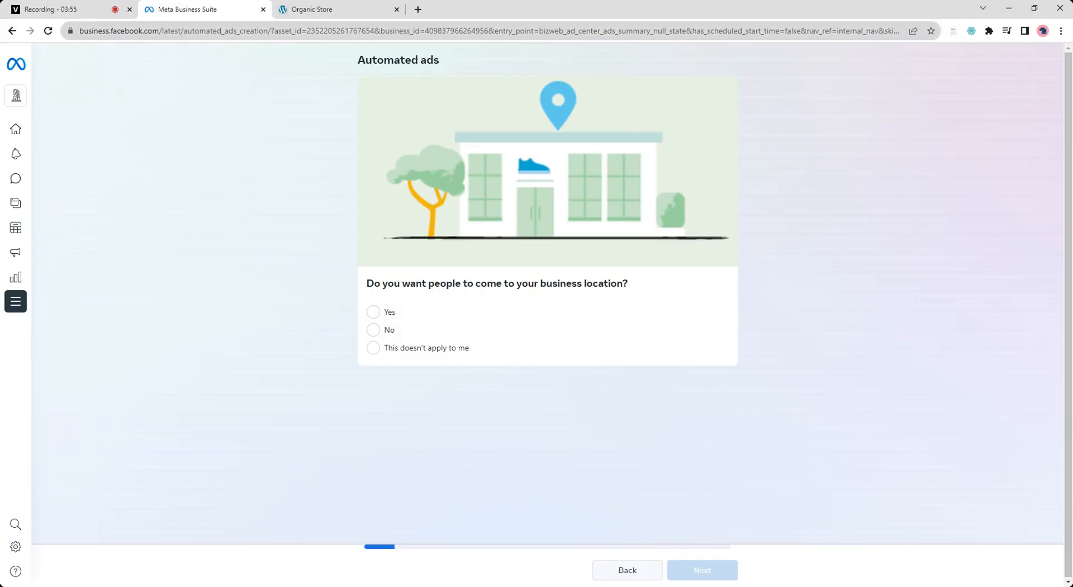
pyautogui.click(90, 7)
pyautogui.click(810, 79)
pyautogui.click(810, 78)
pyautogui.click(228, 7)
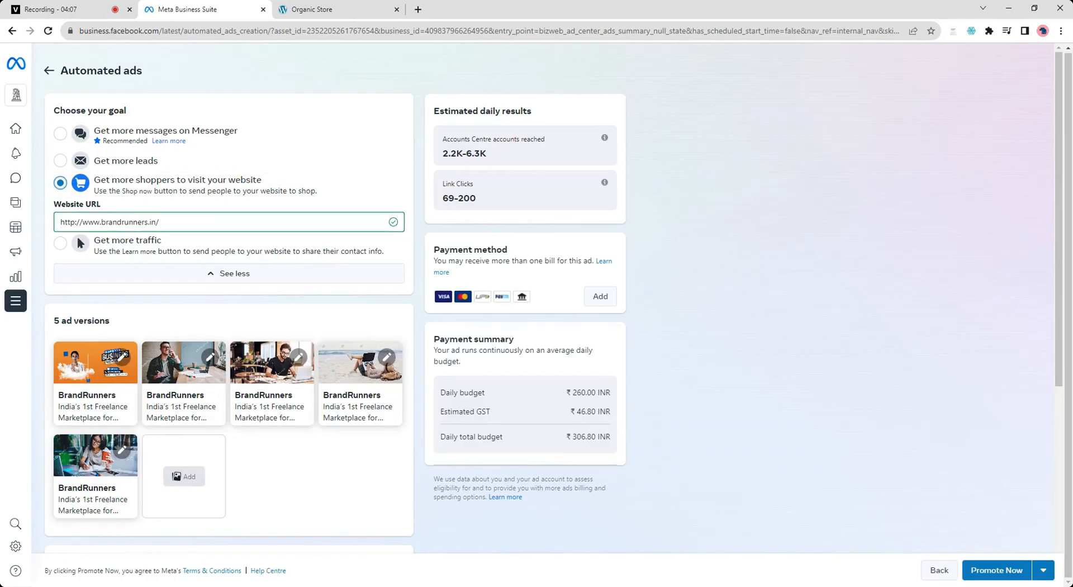
# Step: Try a daily budget of ₹280 in the budget settings, restore it to ₹260, and close without saving
pyautogui.scroll(-3, 186, 232)
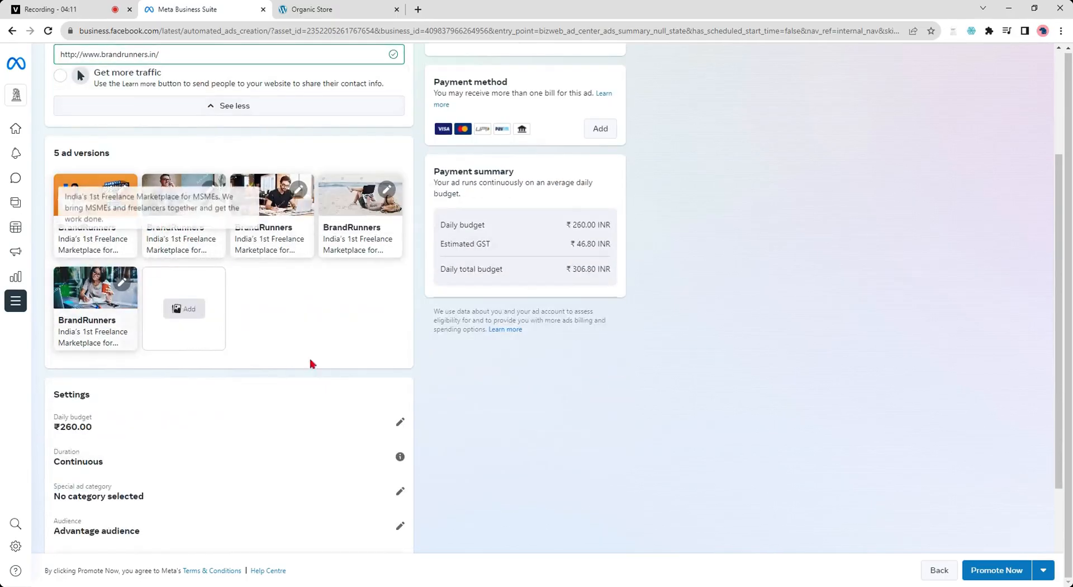
pyautogui.scroll(-3, 333, 328)
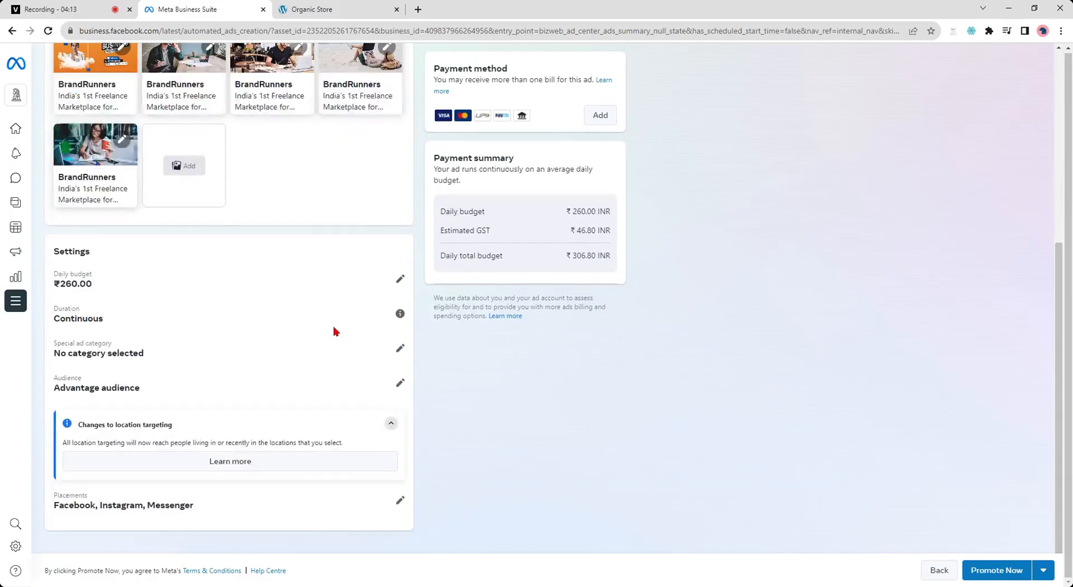
pyautogui.click(403, 281)
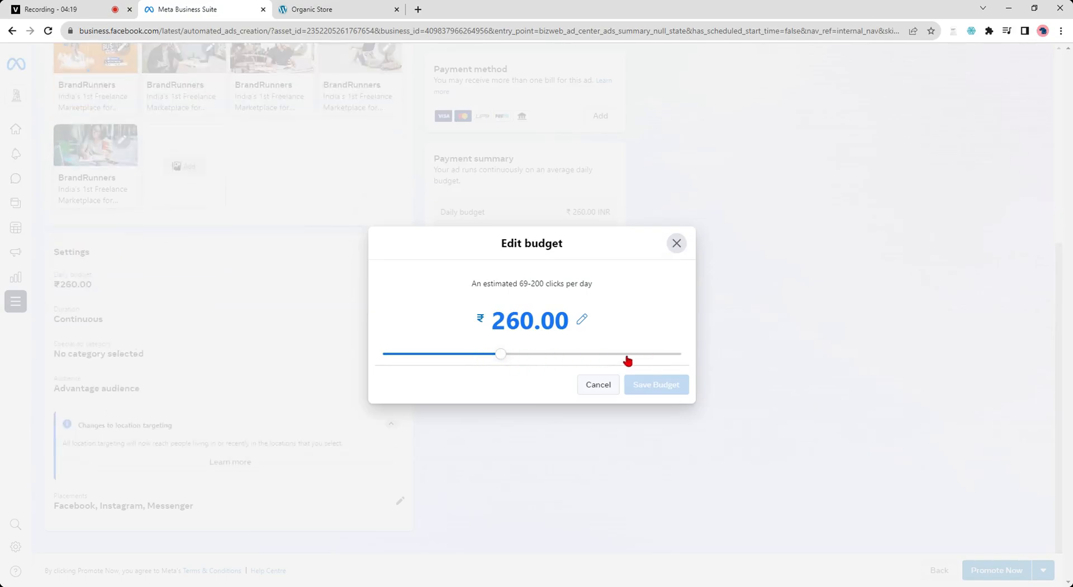
pyautogui.moveTo(505, 362)
pyautogui.mouseDown()
pyautogui.moveTo(378, 362)
pyautogui.moveTo(699, 360)
pyautogui.moveTo(529, 364)
pyautogui.moveTo(696, 350)
pyautogui.moveTo(513, 354)
pyautogui.mouseUp()
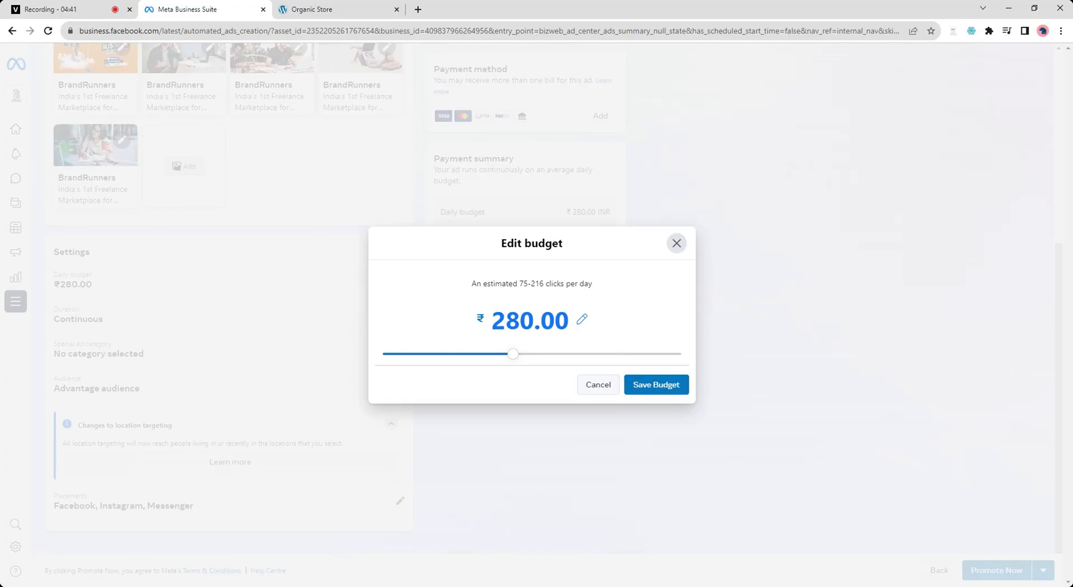
pyautogui.moveTo(513, 354)
pyautogui.mouseDown()
pyautogui.moveTo(522, 353)
pyautogui.moveTo(503, 360)
pyautogui.mouseUp()
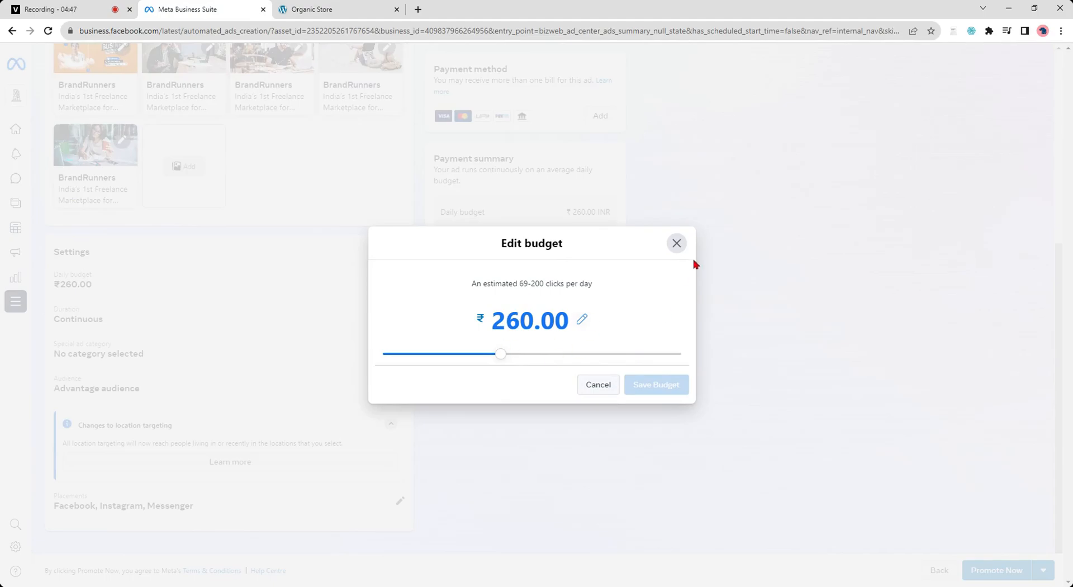
pyautogui.click(677, 242)
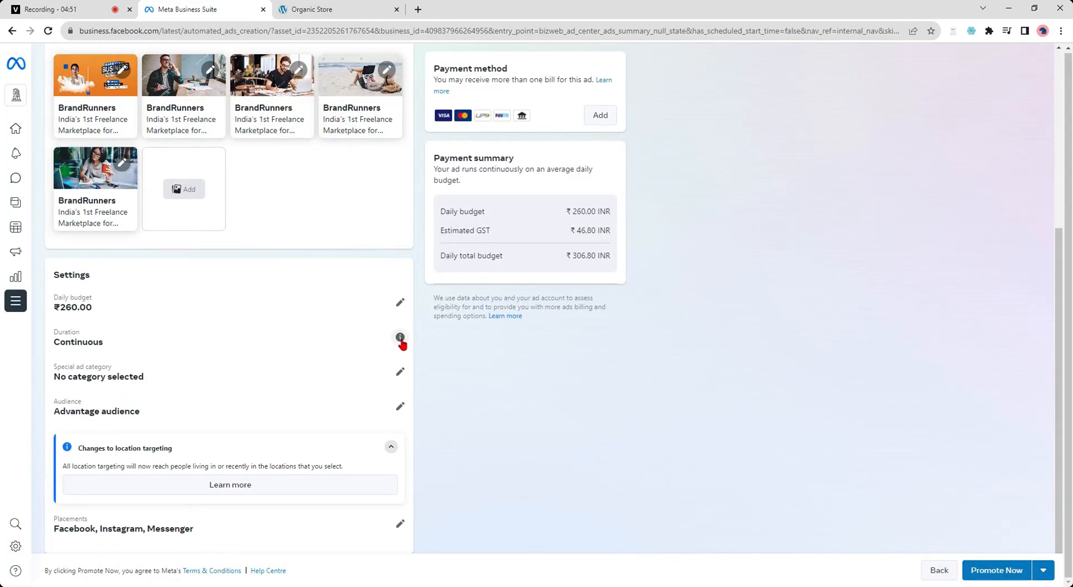
# Step: Examine the explanation of the Continuous duration and the audience options available for the automated ads
pyautogui.moveTo(400, 338)
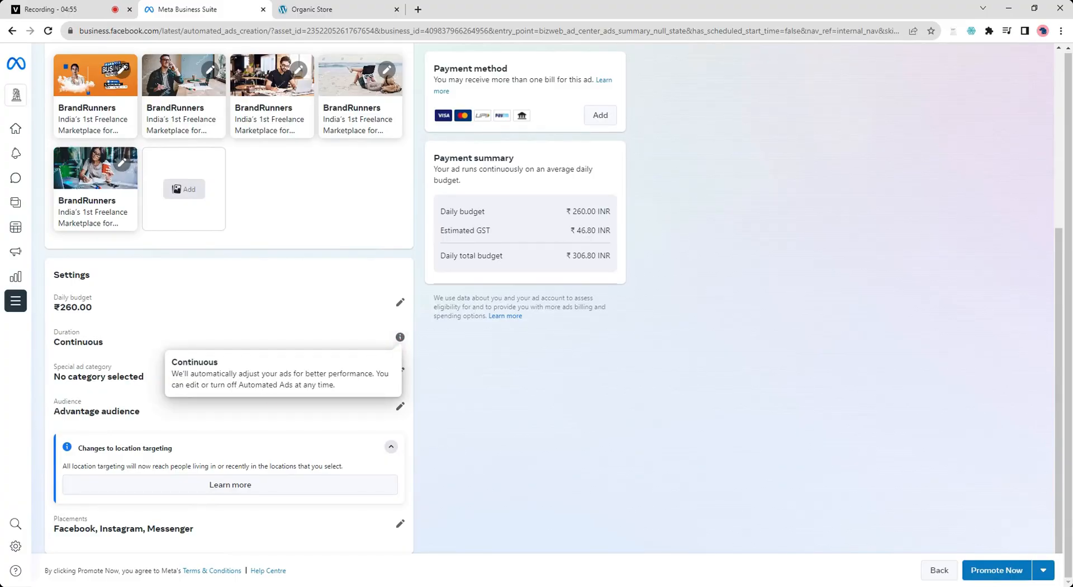
pyautogui.click(461, 373)
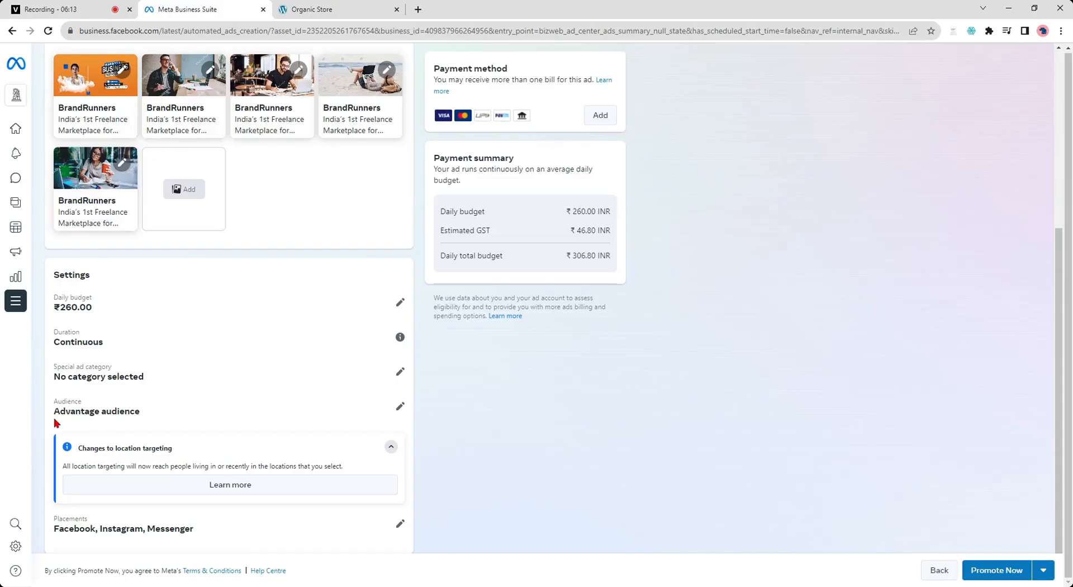
pyautogui.click(401, 407)
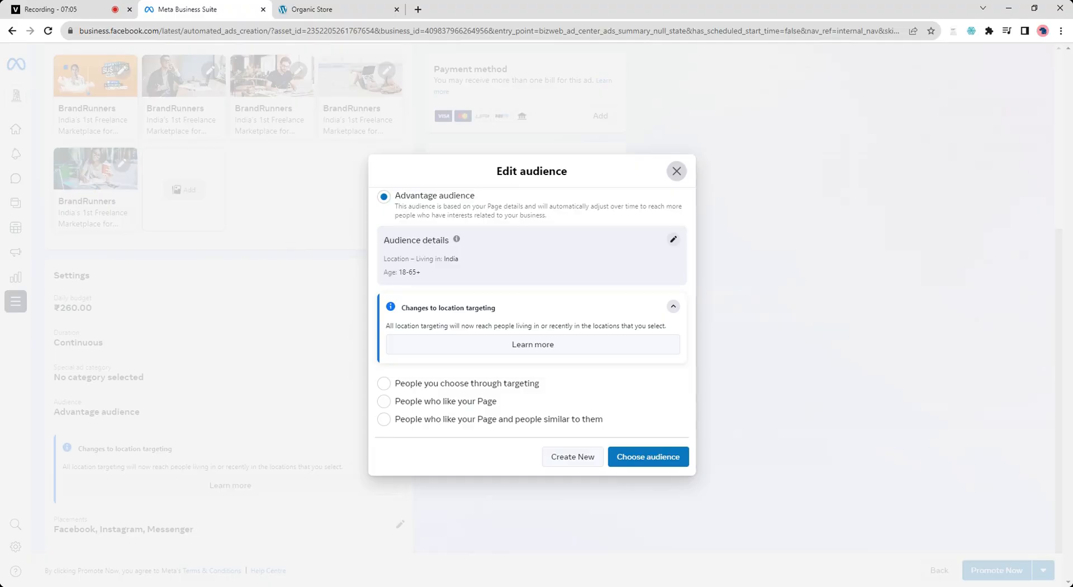
pyautogui.click(674, 178)
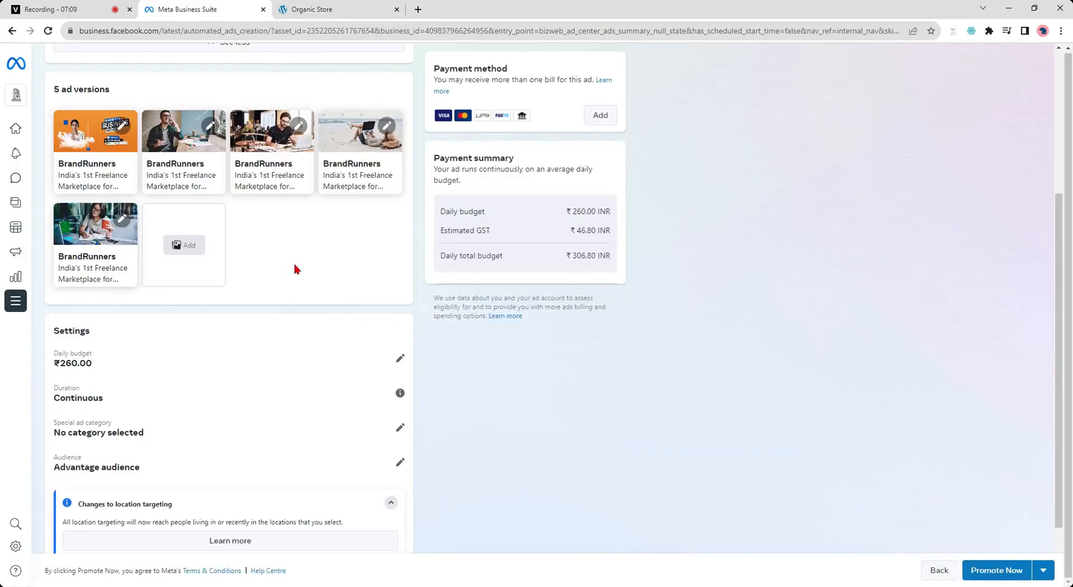
pyautogui.scroll(-2, 296, 269)
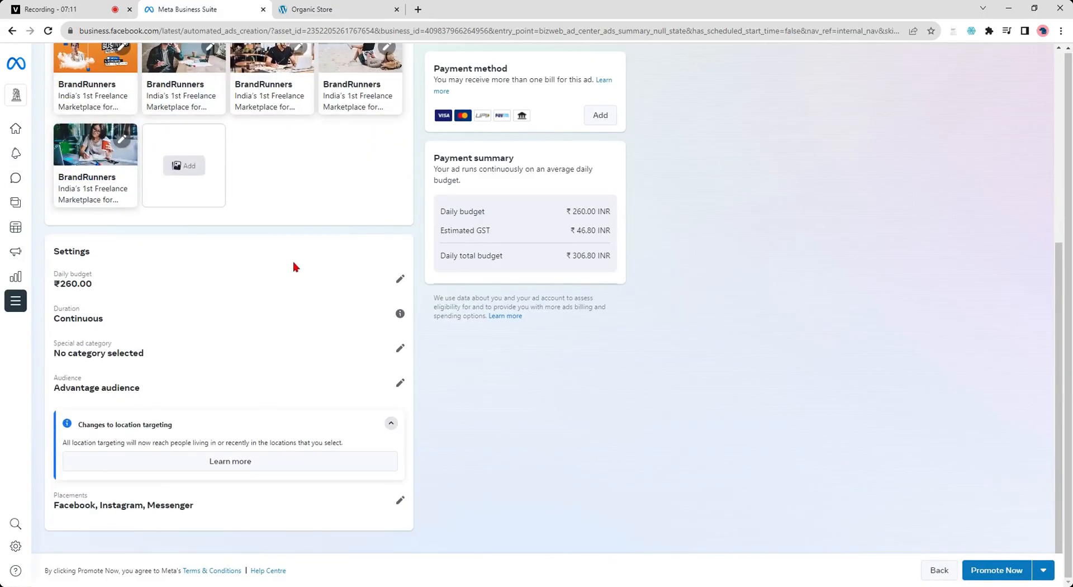
pyautogui.scroll(5, 242, 400)
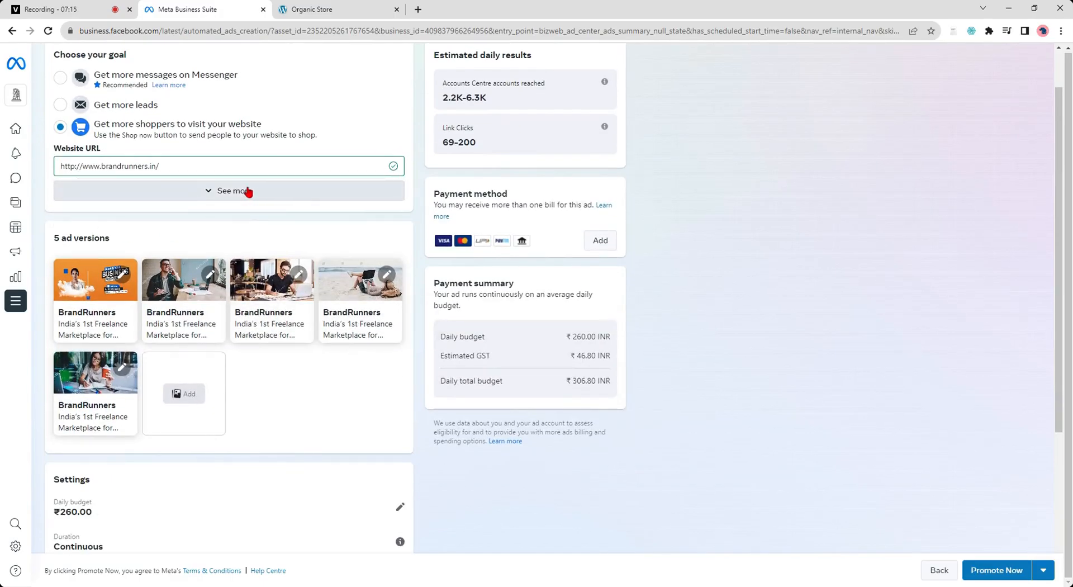
pyautogui.scroll(1, 410, 384)
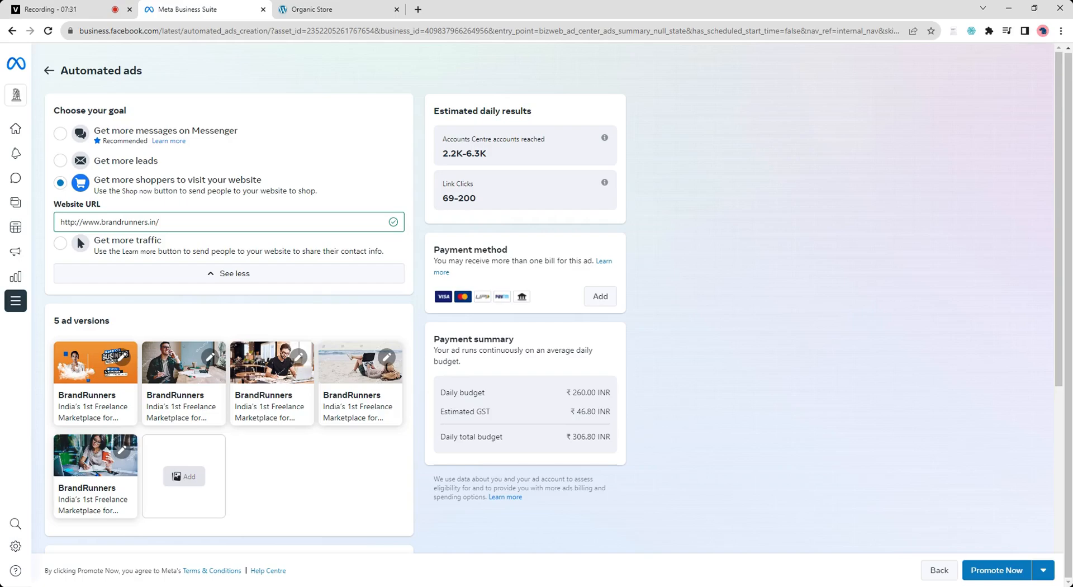
pyautogui.click(75, 7)
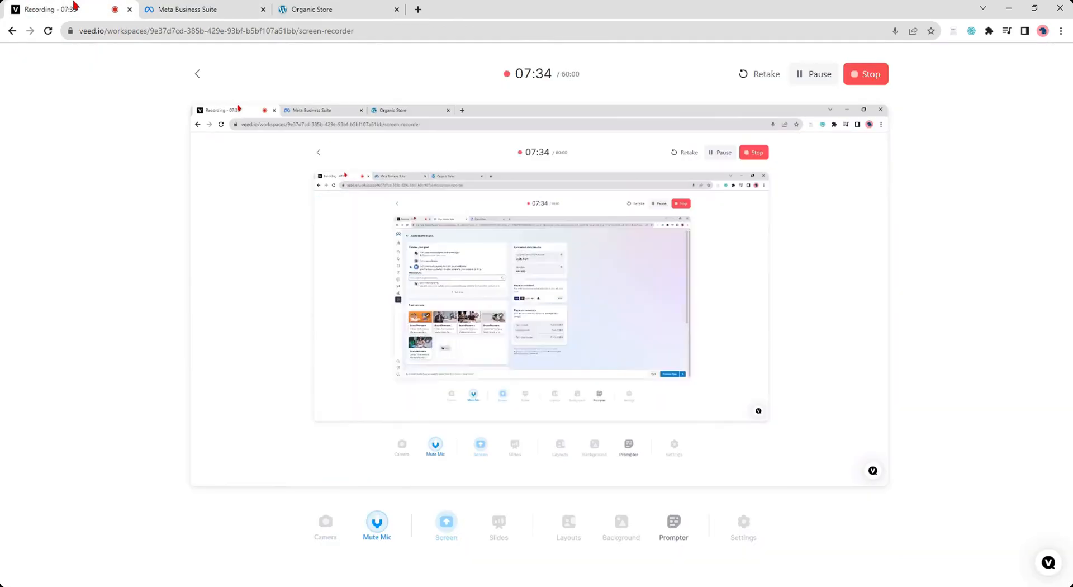